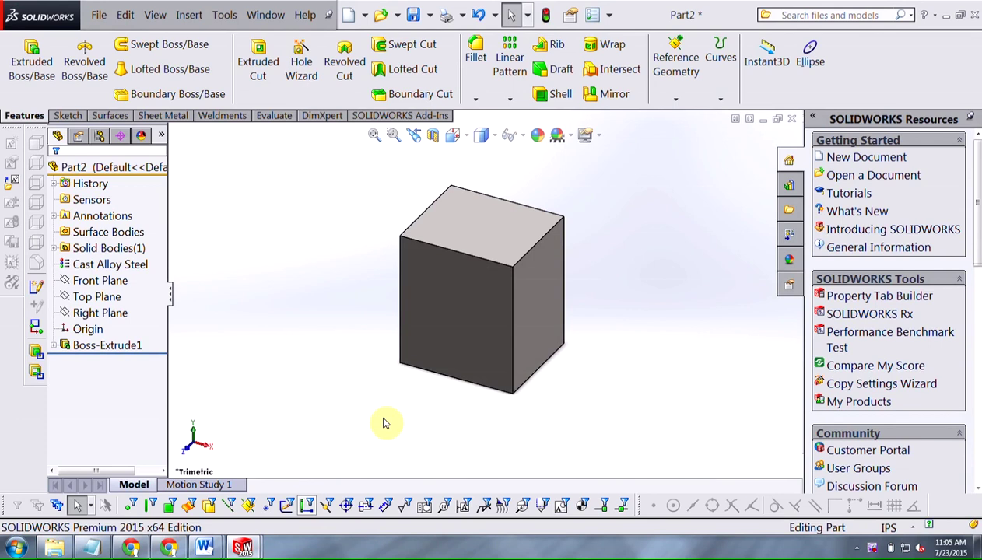
Step: Display Boss-Extrude1's dimensions and inspect the 6.00 depth, 7.00 width and 8.00 height
double_click(440, 311)
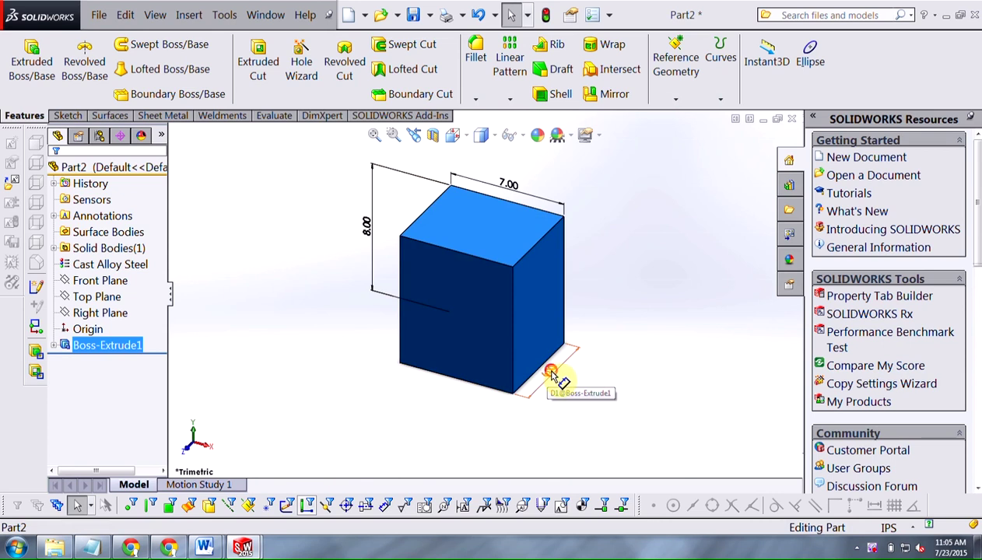
click(558, 381)
click(512, 188)
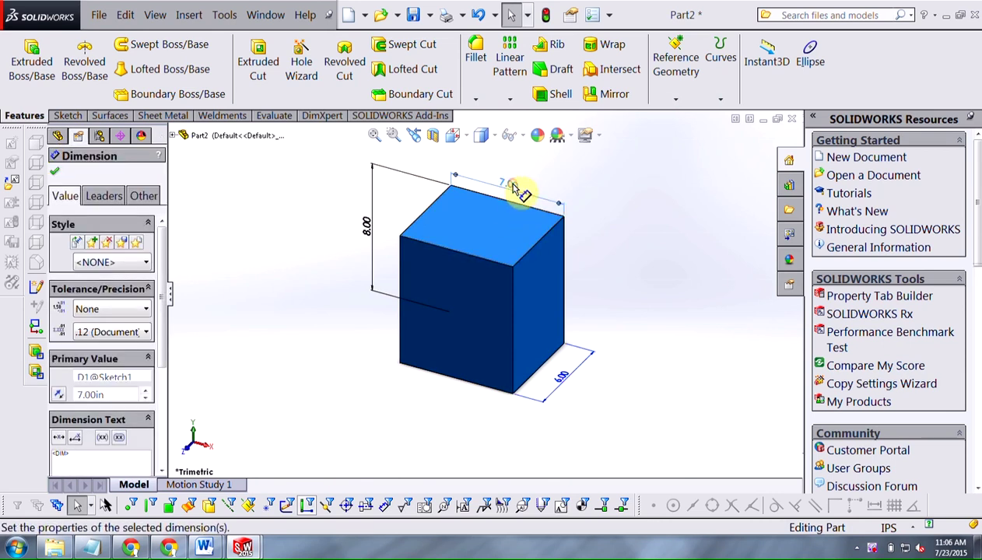
click(367, 225)
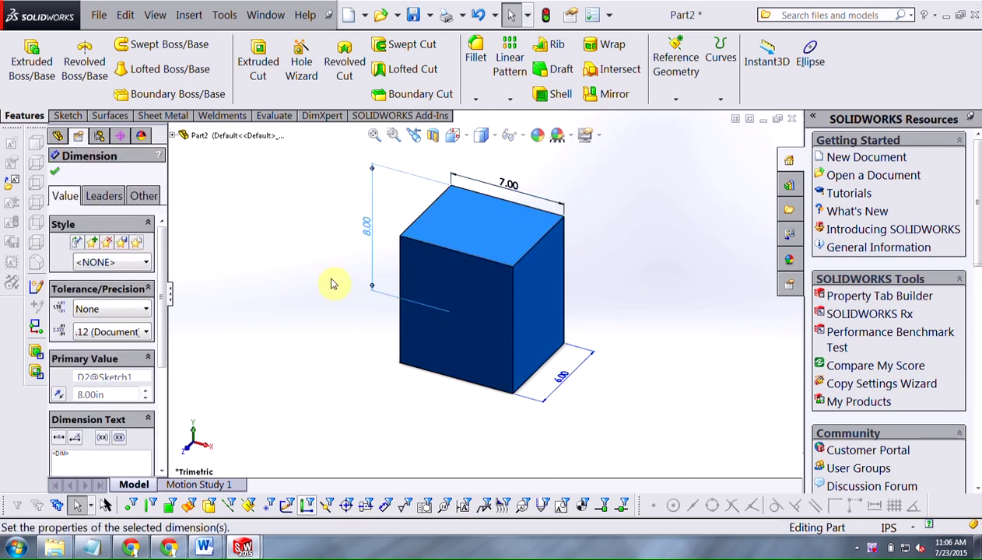
click(564, 384)
click(626, 272)
click(518, 218)
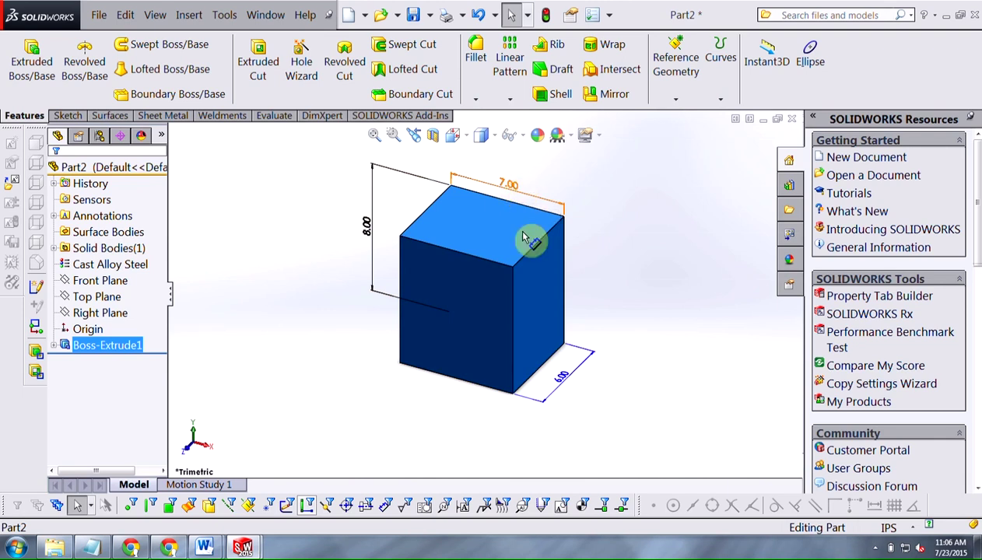
click(566, 385)
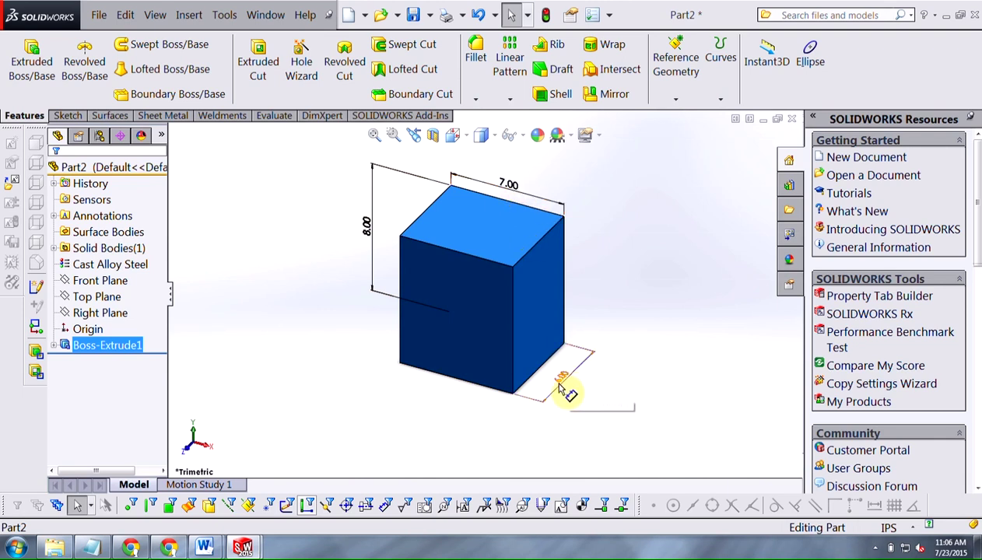
Step: Drive the 8.00 height with the equation "D1@Sketch1"+1, the width plus 1
click(367, 232)
double_click(366, 232)
text(=)
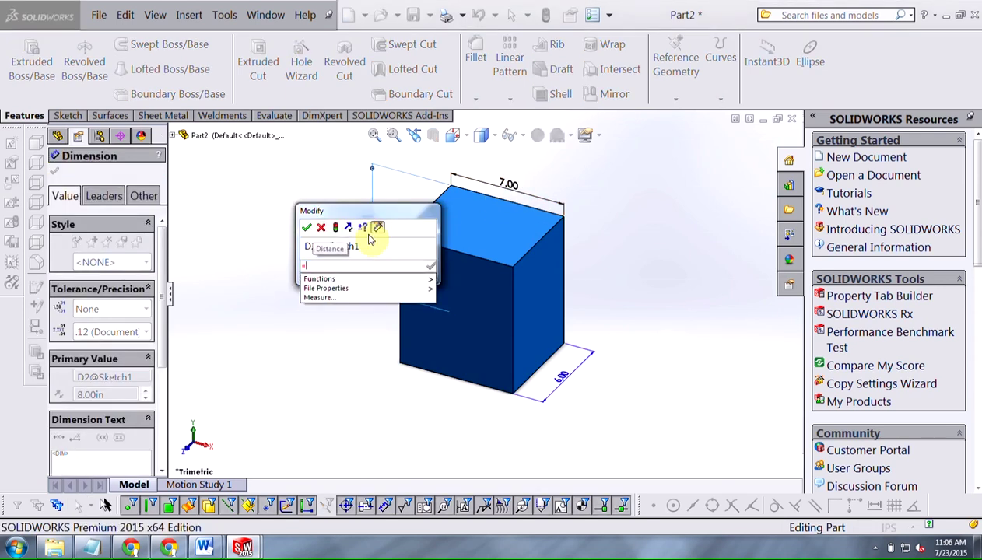
click(505, 187)
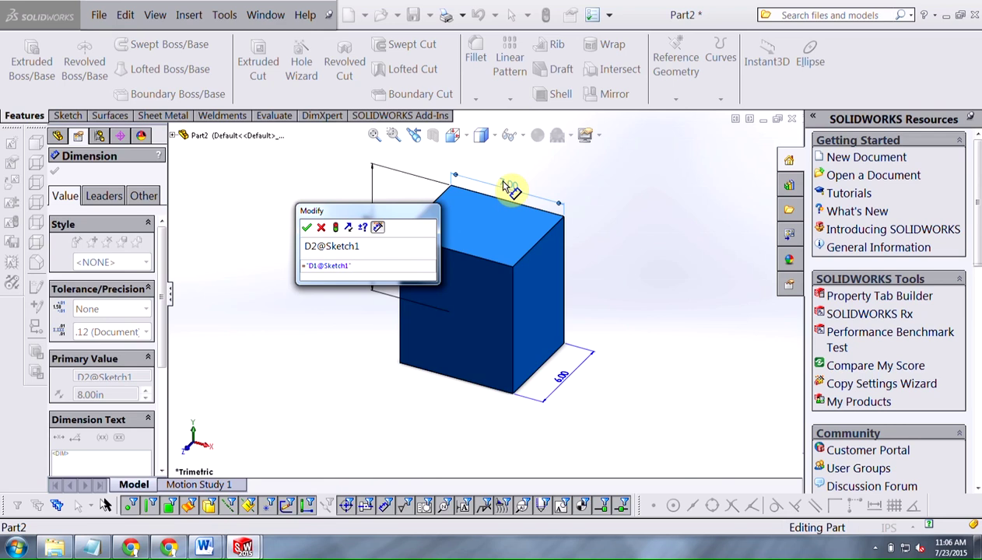
text(+1)
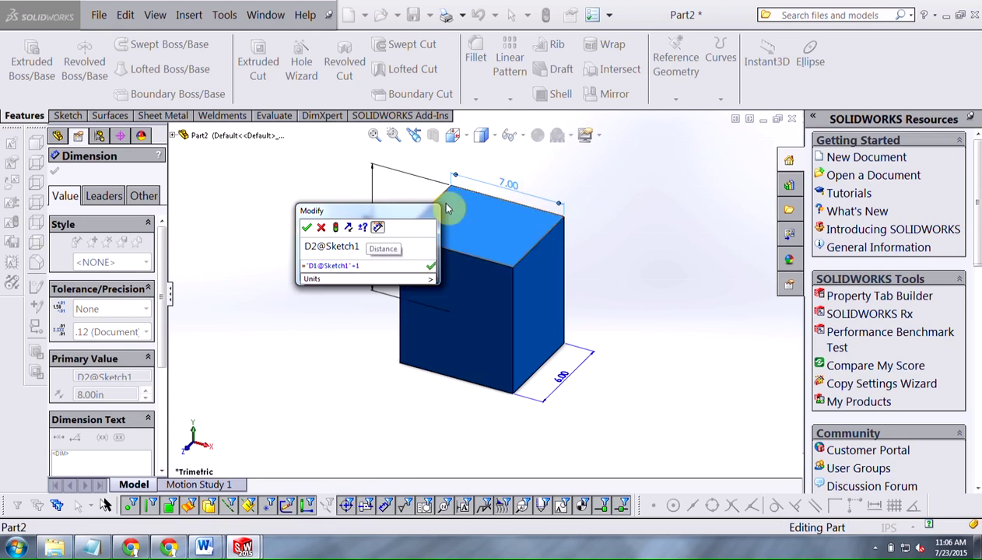
click(337, 229)
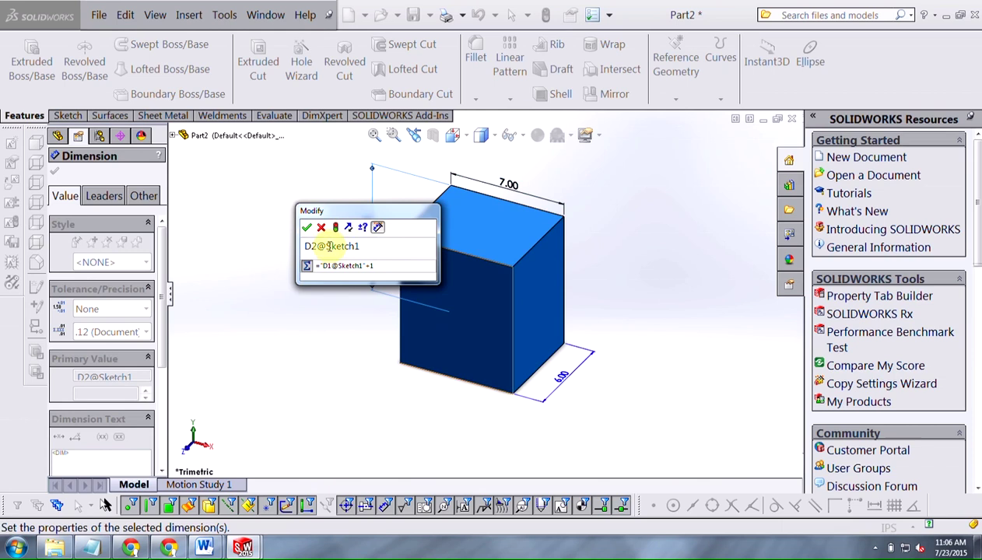
click(308, 228)
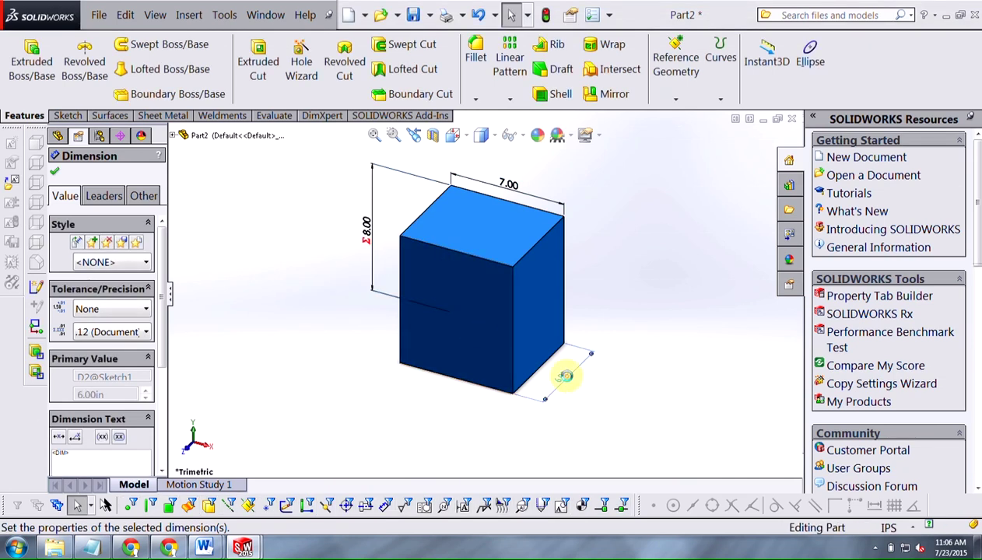
Step: Drive the 6.00 depth with the equation "D1@Sketch1"-1, the width minus 1
double_click(566, 378)
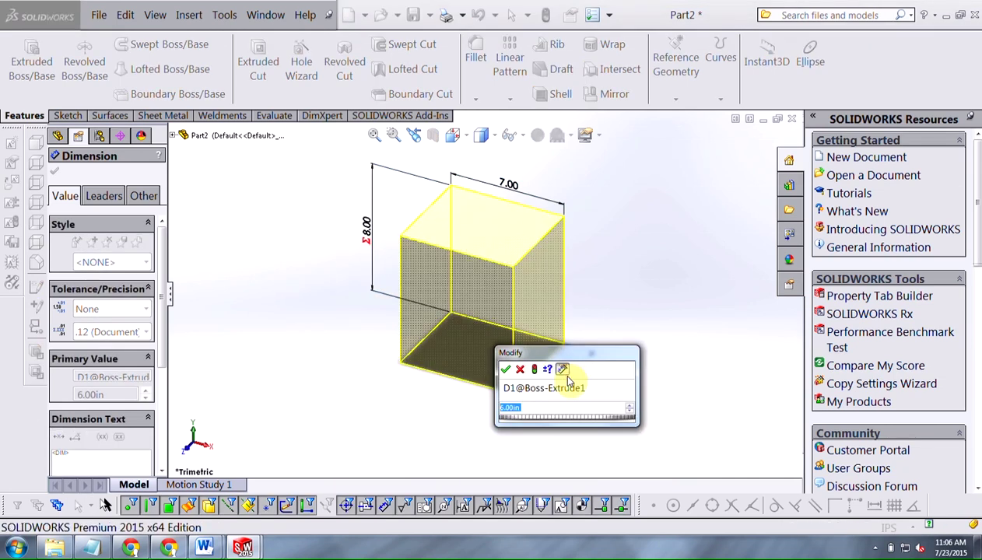
click(513, 193)
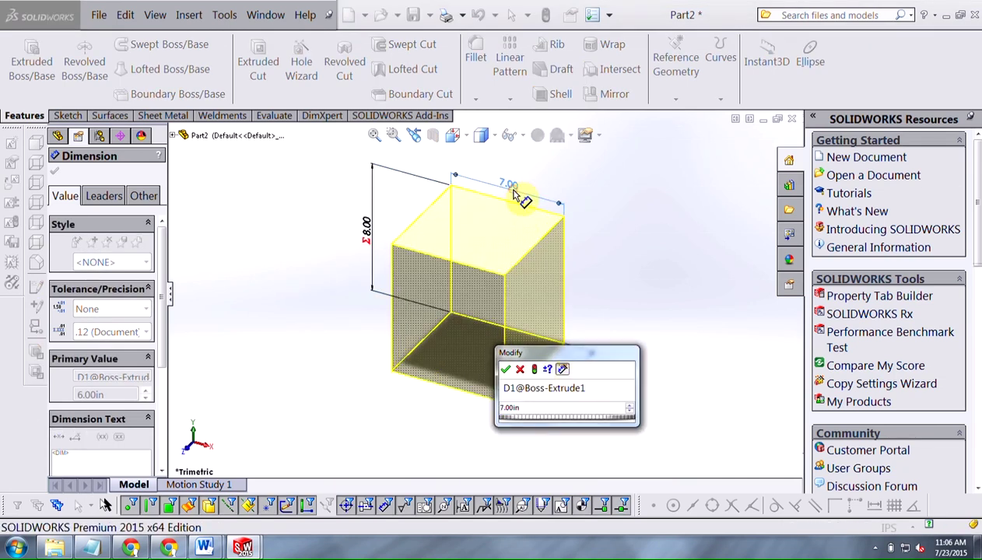
double_click(535, 407)
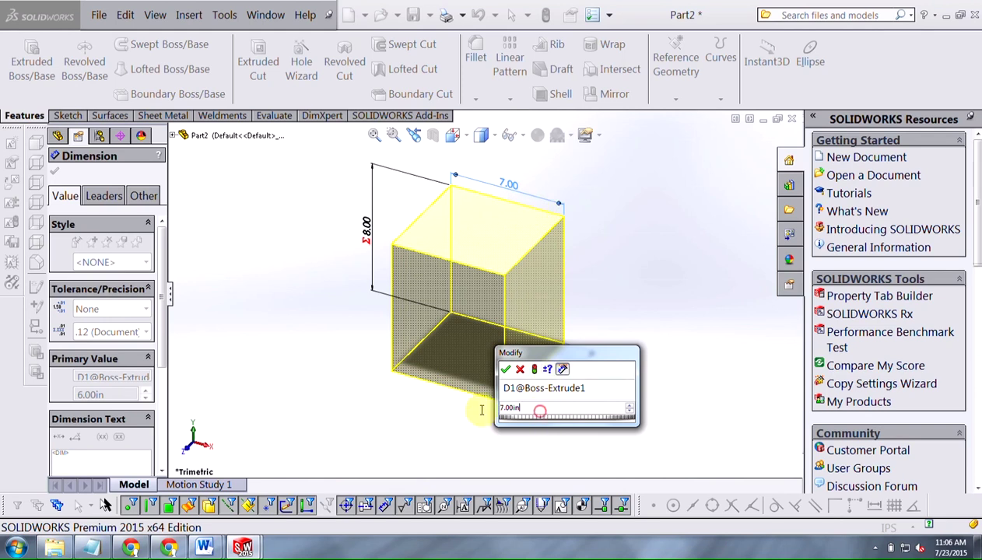
text(=)
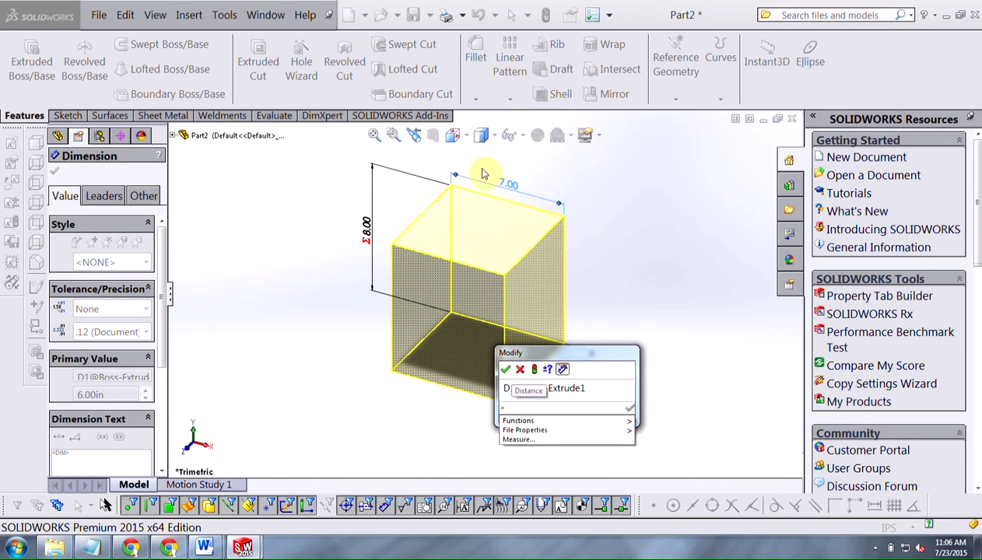
click(509, 184)
text(-1)
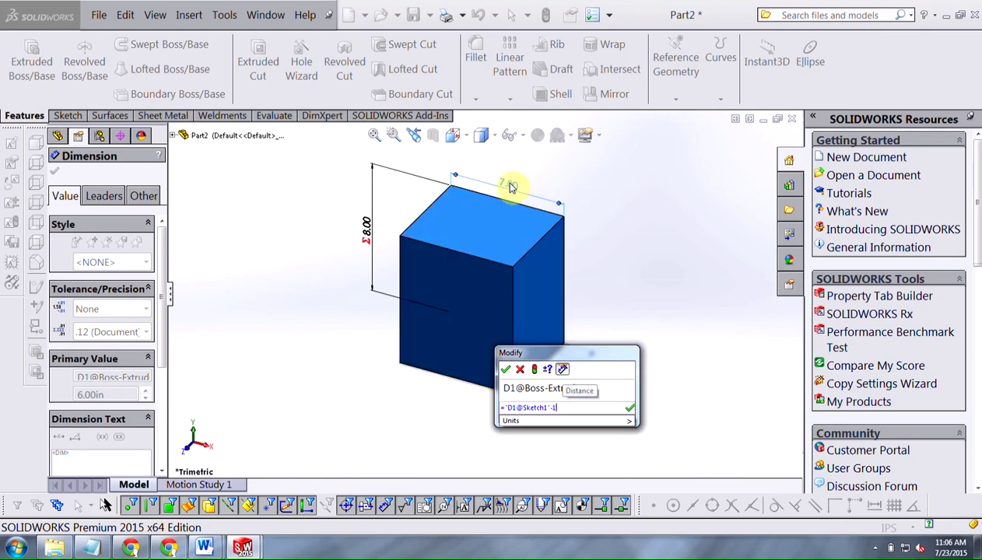
click(505, 369)
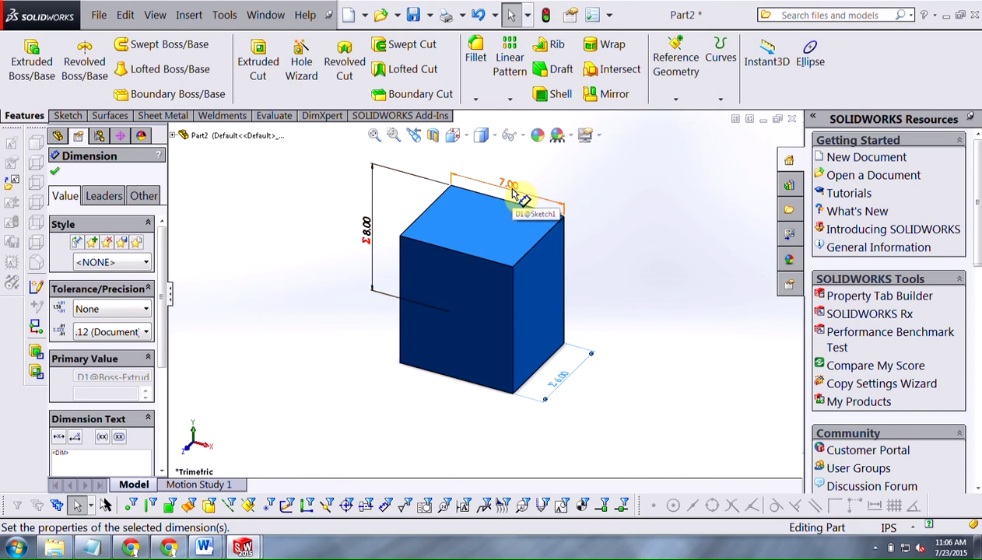
Step: Close the dimension properties and switch to the Part2 - Sheet1 drawing
click(596, 214)
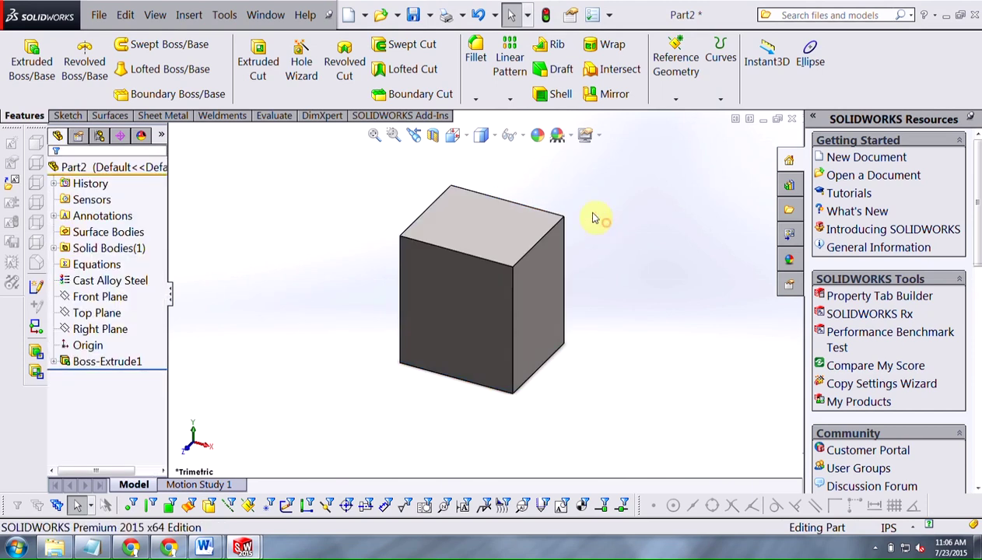
click(273, 17)
click(280, 180)
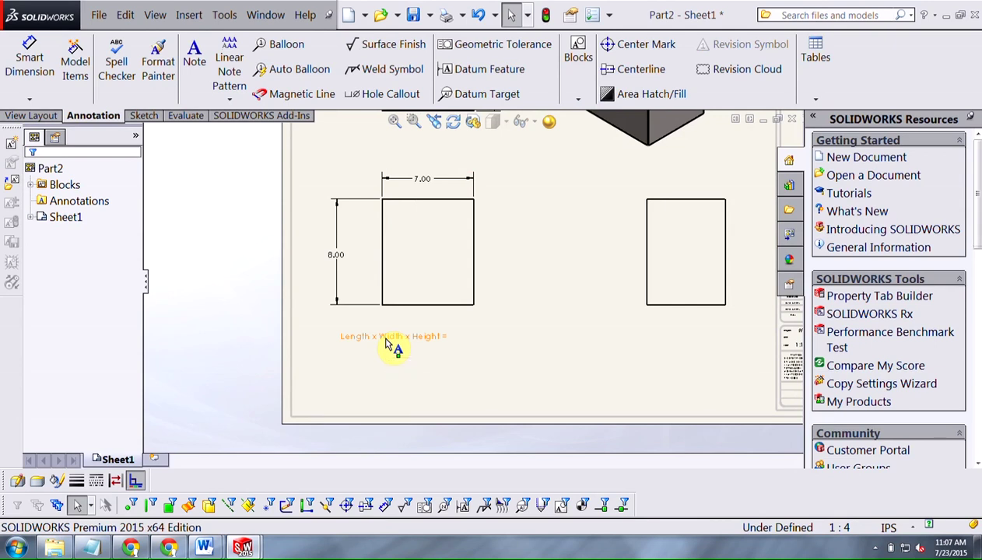
Step: Insert linked 6.00, 7.00 and 8.00 values into the note, separated by "in x" and ending "in"
double_click(427, 340)
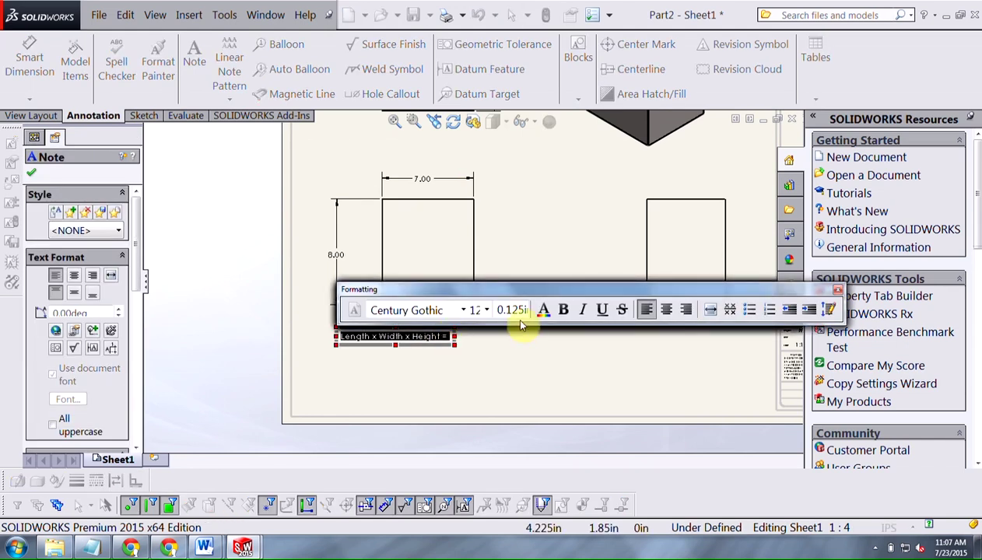
drag(537, 286, 749, 281)
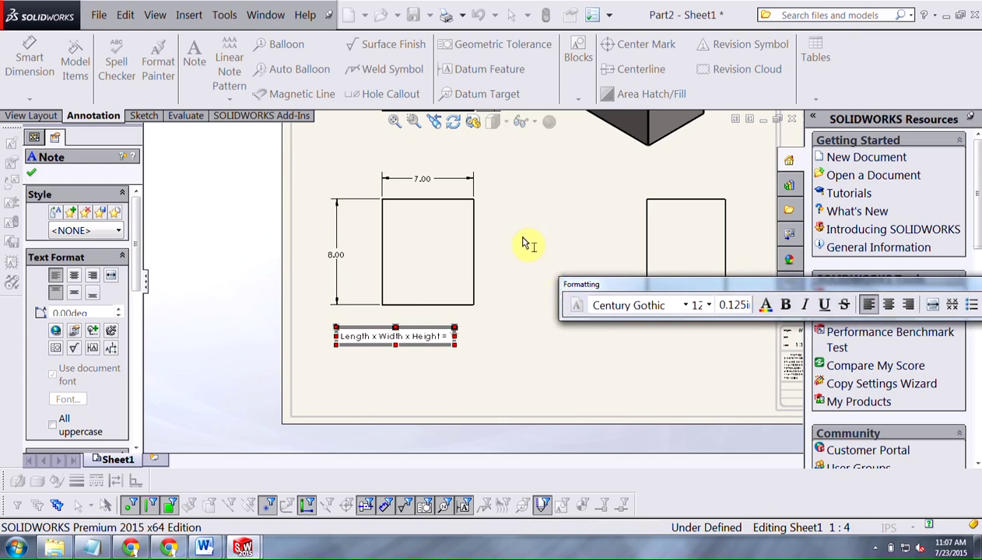
scroll(510, 296, up, 4)
scroll(482, 259, down, 1)
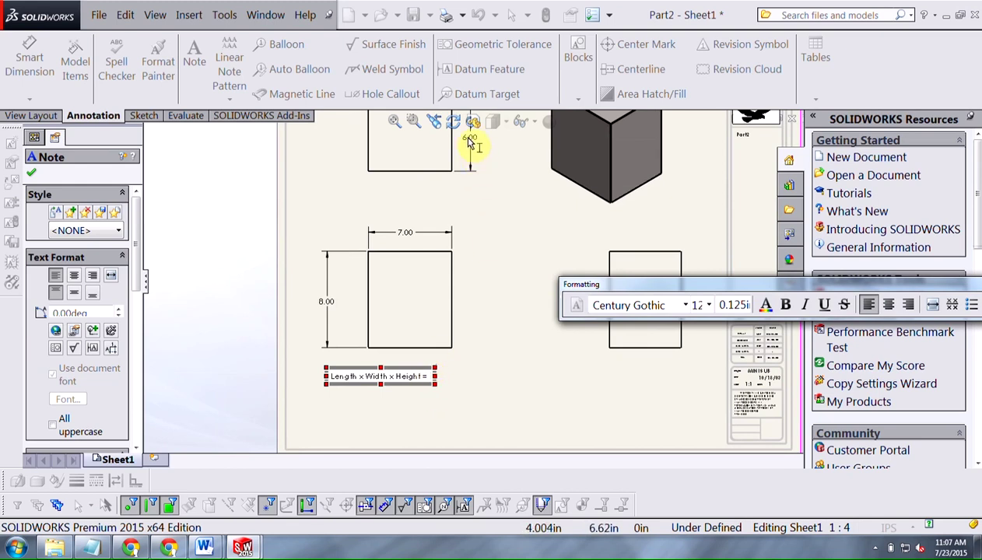
click(469, 140)
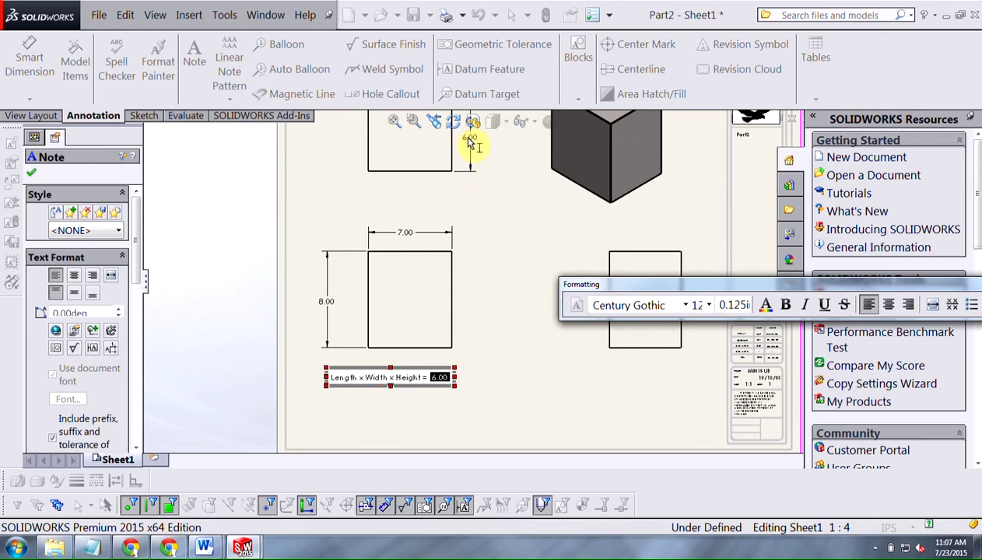
text(in)
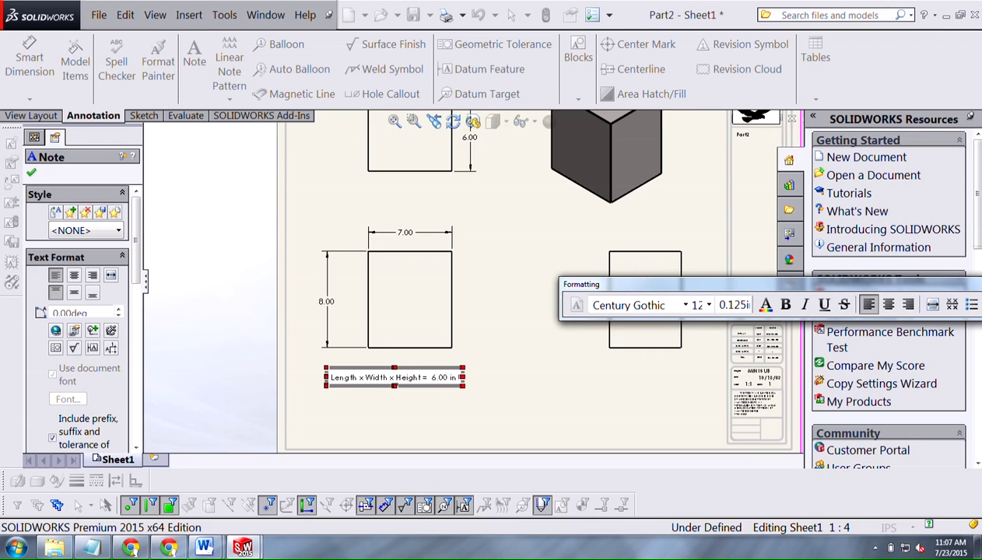
text( x)
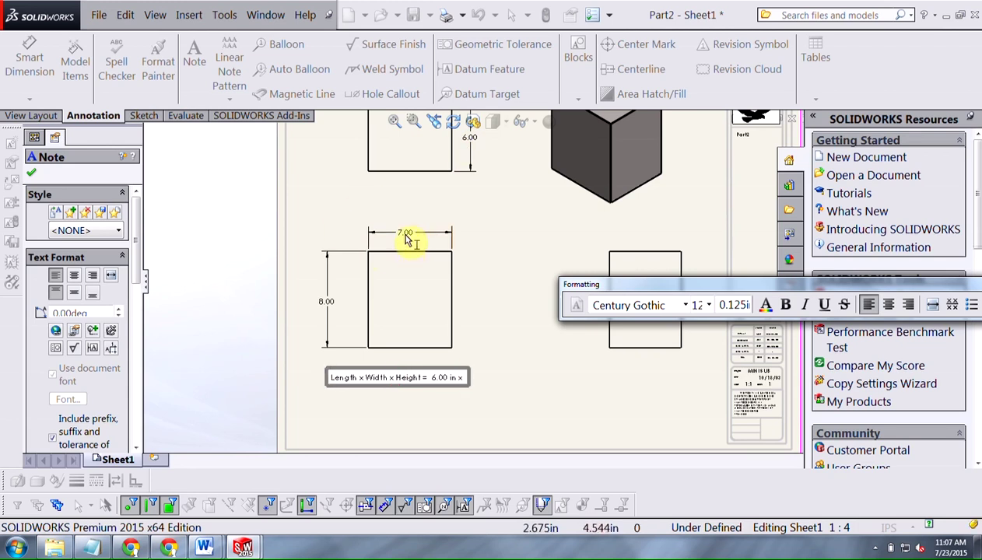
click(406, 235)
text(in)
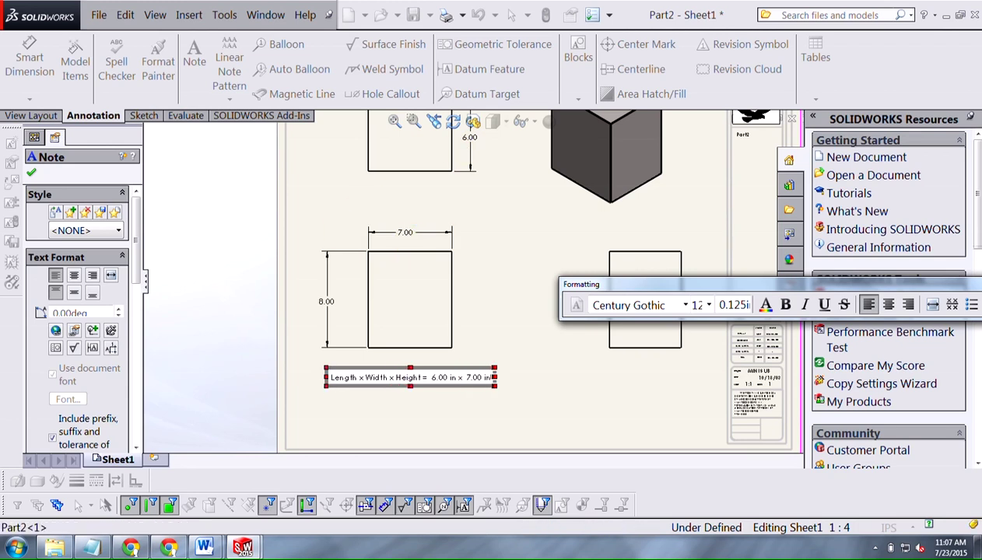
text( x)
click(327, 302)
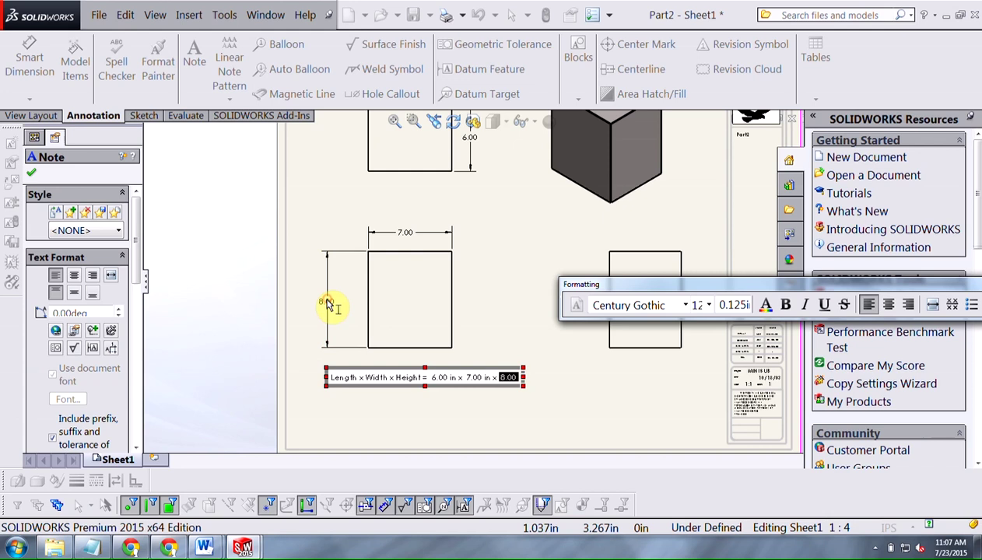
text(in)
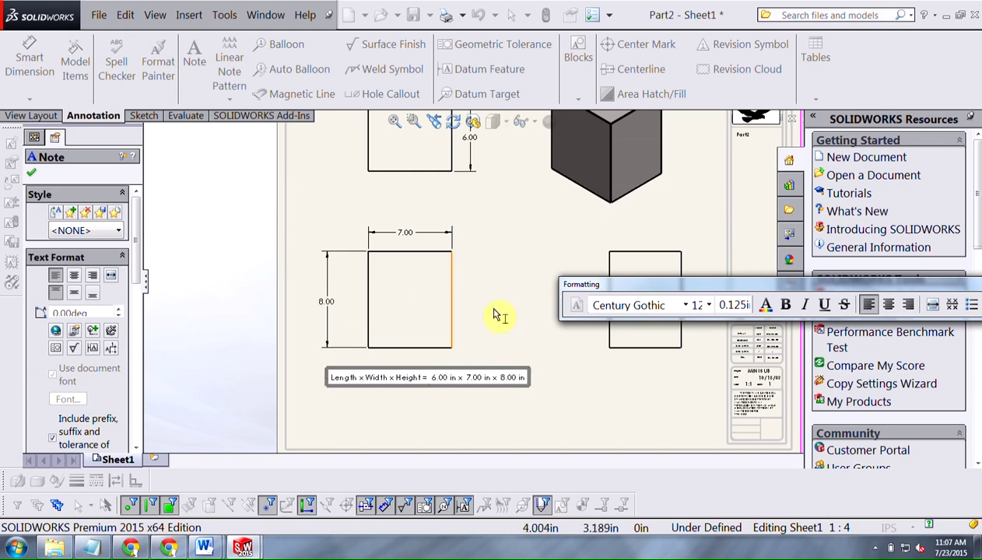
click(507, 317)
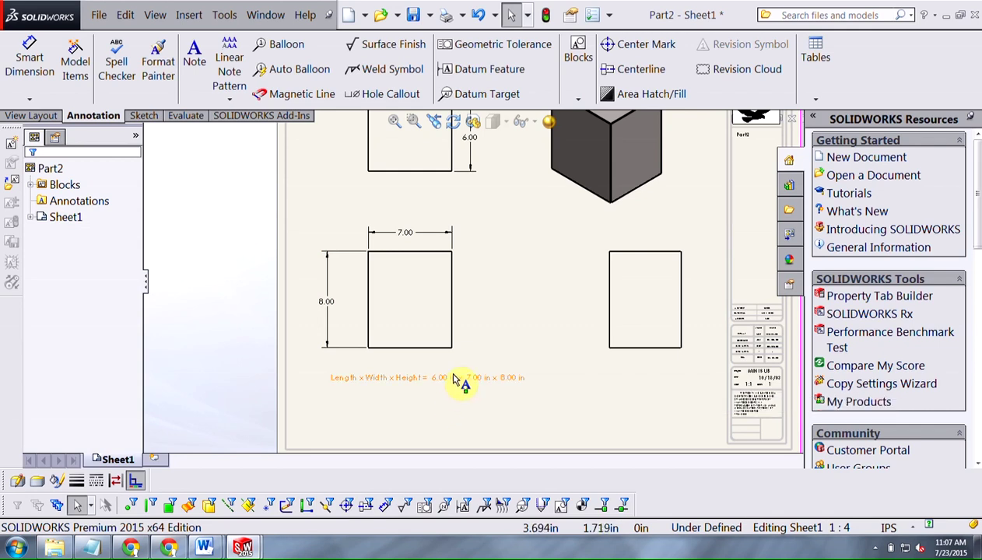
Step: Change the 7.00 width to 9.0 and rebuild, updating the note to 8 x 9 x 10
click(426, 415)
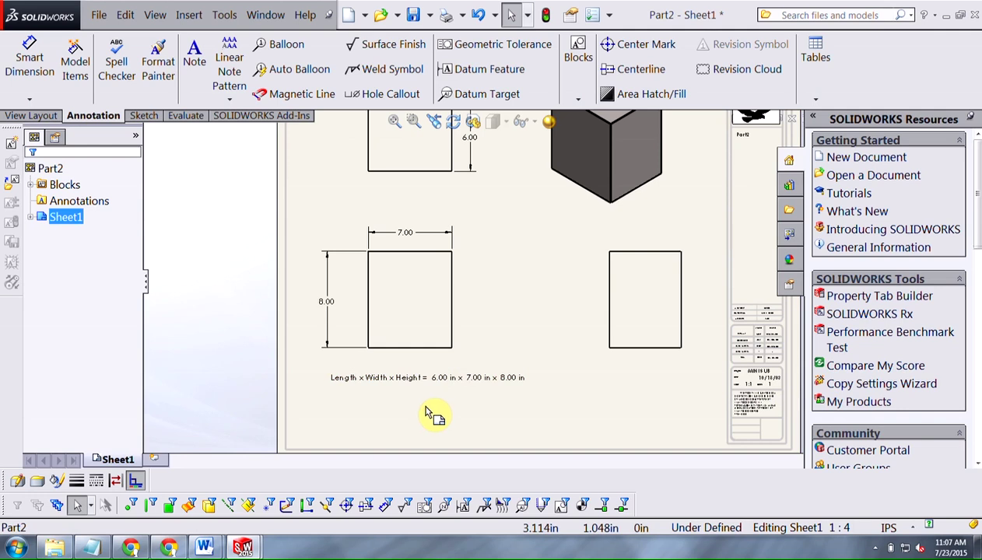
double_click(404, 237)
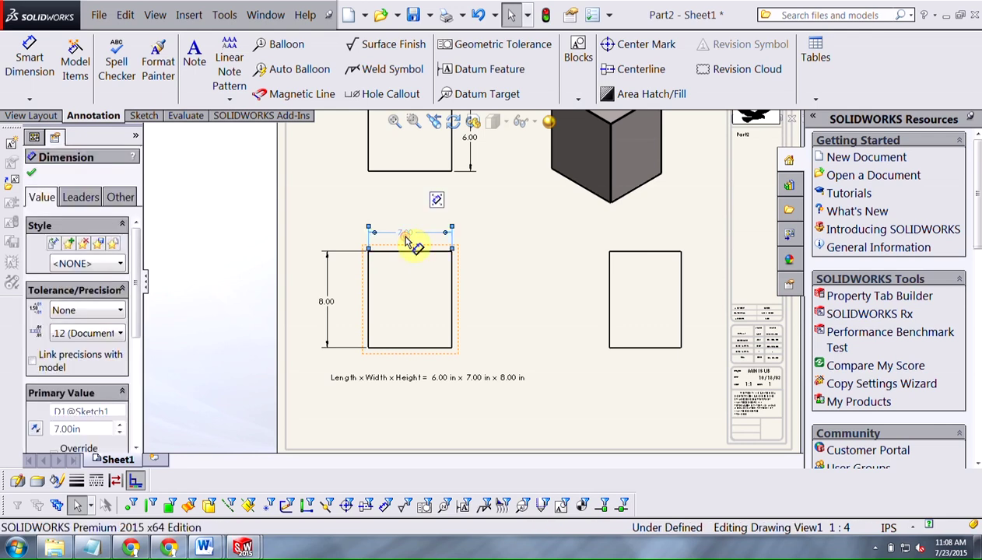
drag(398, 210, 425, 142)
text(9.0)
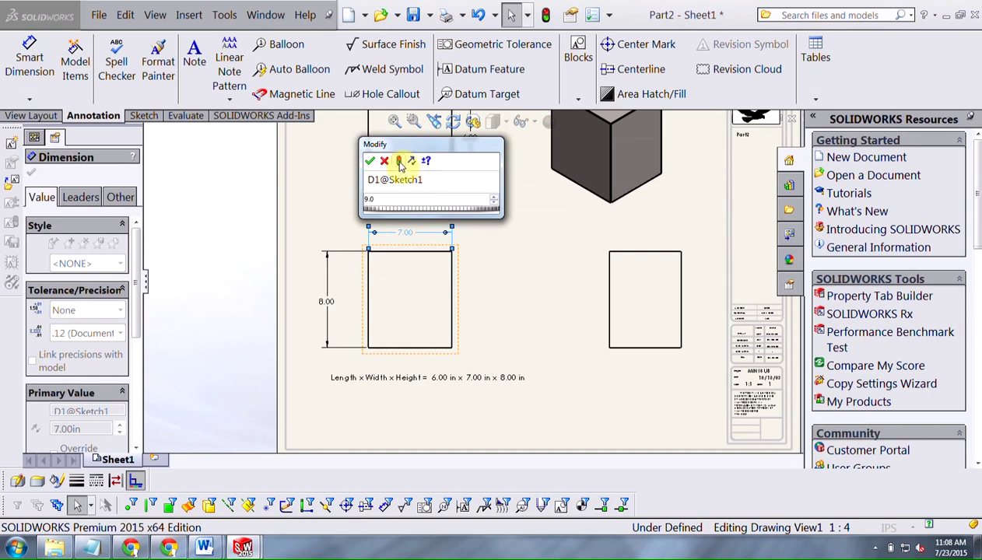
click(399, 162)
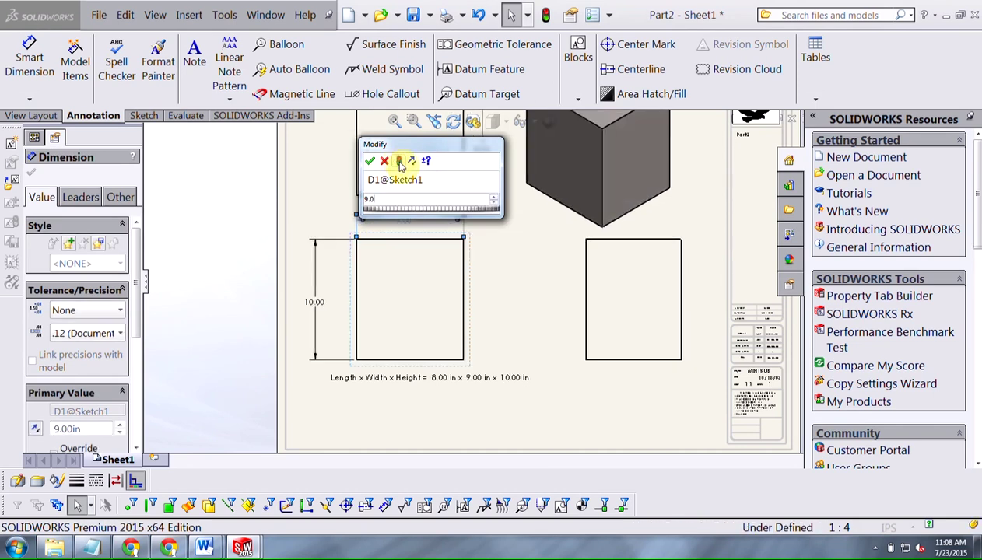
click(370, 161)
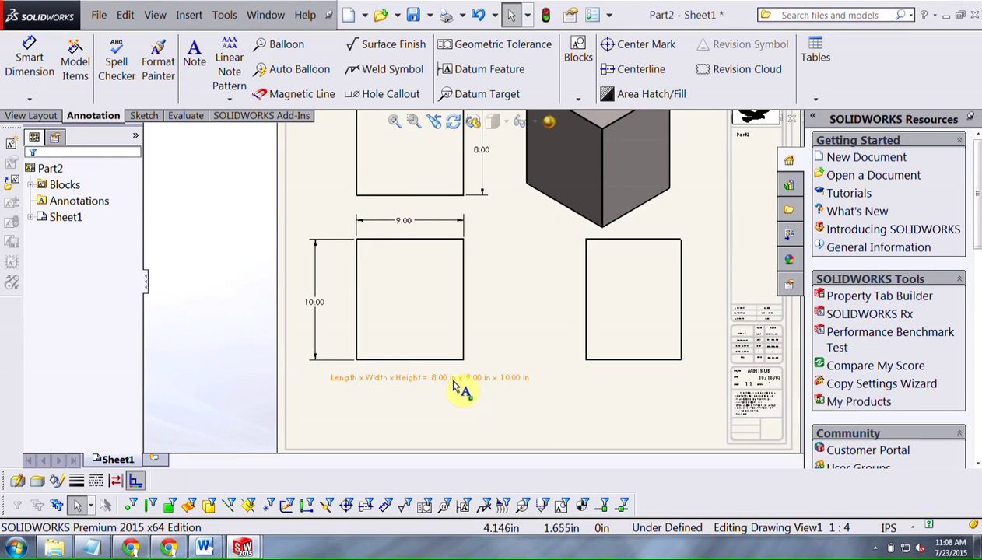
Step: Set the width to 6.0 and rebuild so the note reads 5.00 in x 6.00 in x 7.00 in
double_click(411, 225)
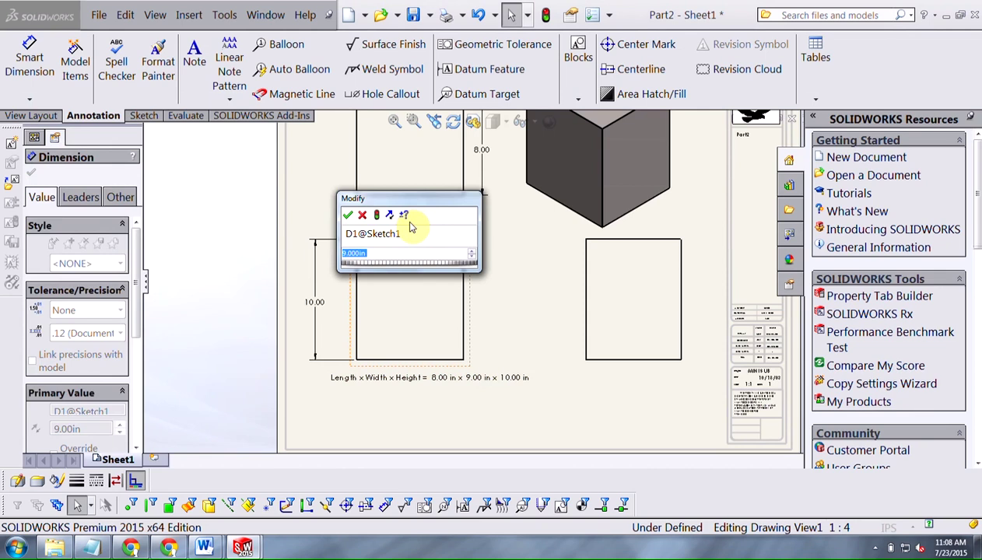
text(6.0)
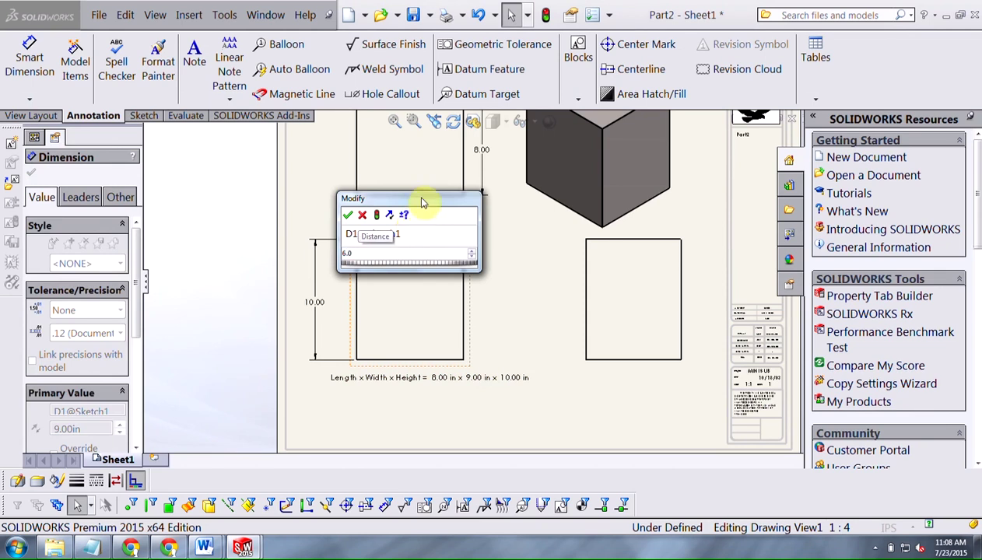
drag(427, 204, 545, 209)
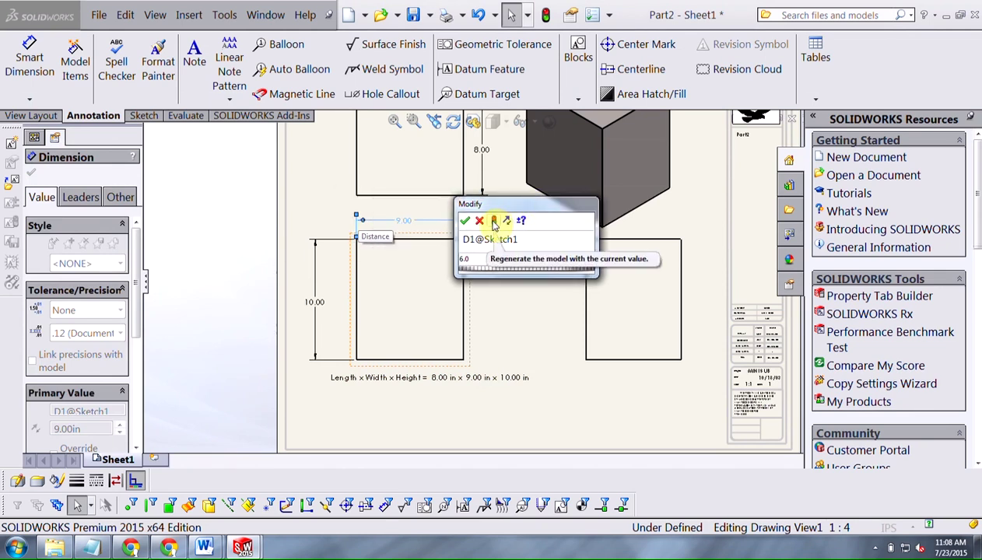
click(493, 222)
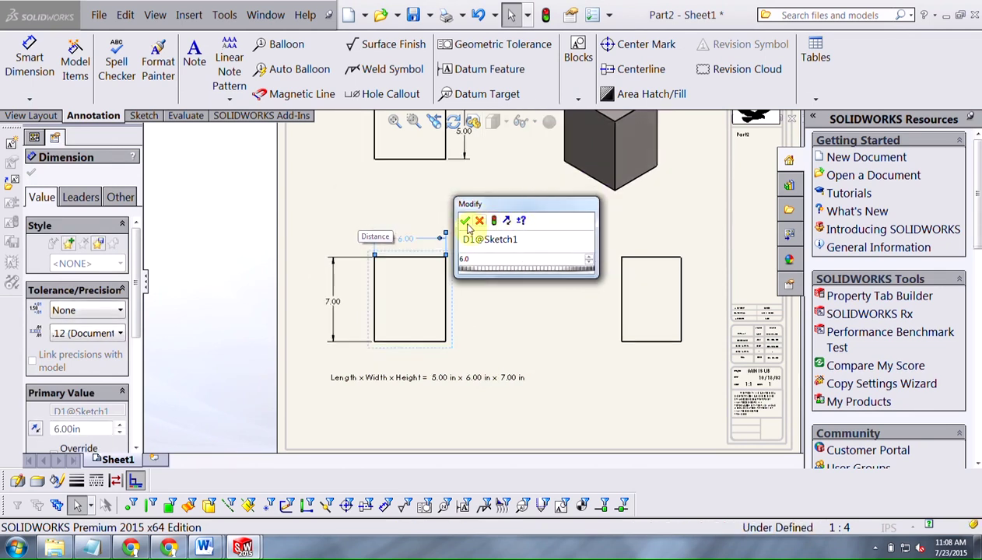
click(465, 222)
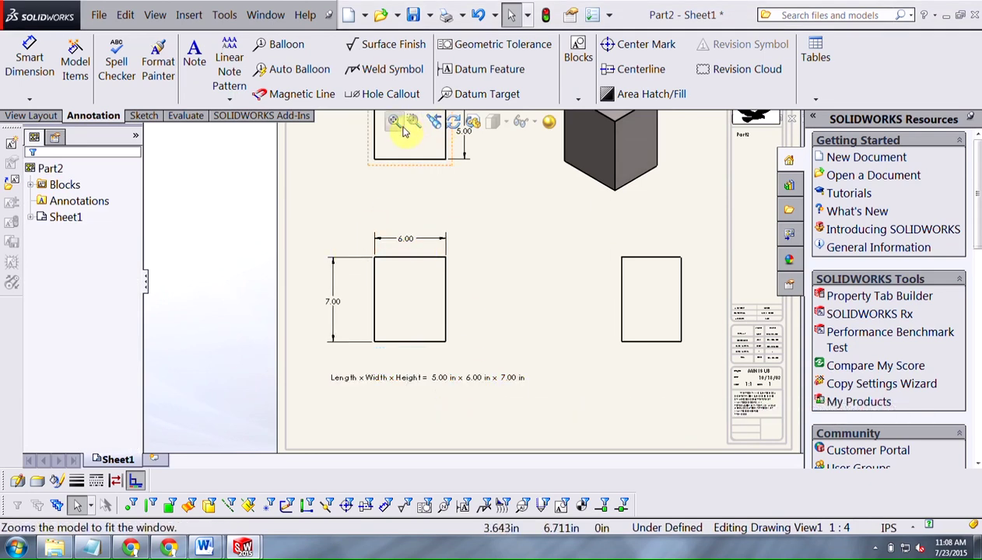
Step: Place a note under the top view linked to the model's Material property, showing Cast Alloy Steel
click(194, 63)
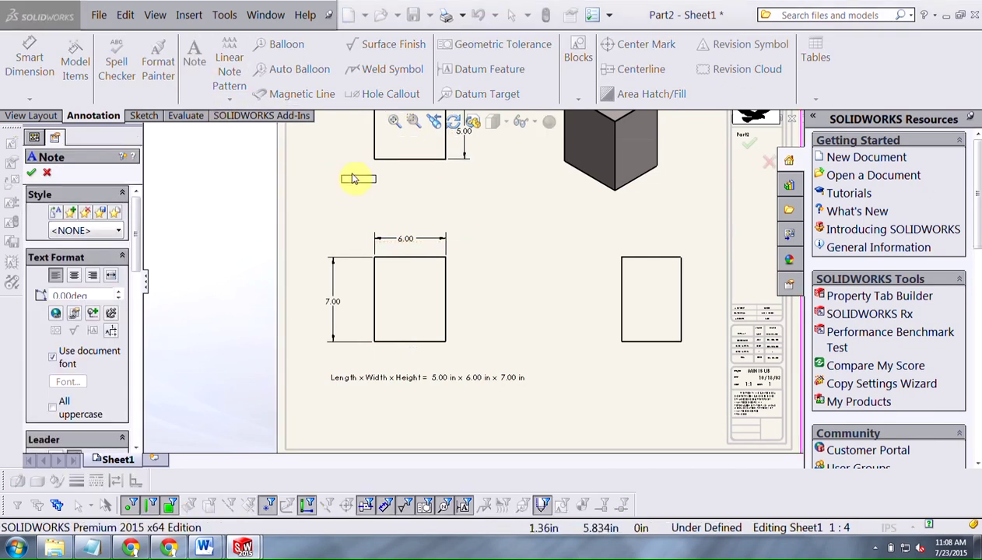
click(395, 166)
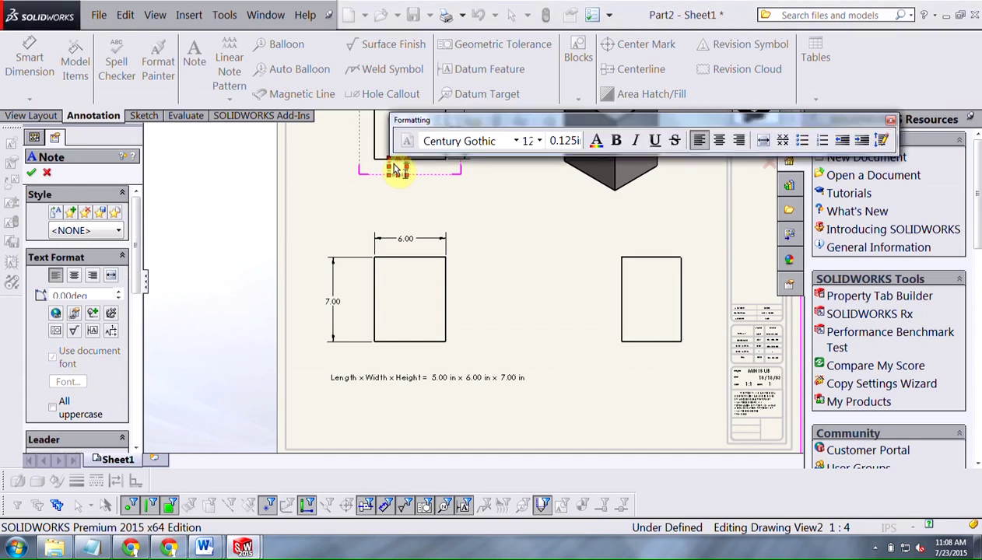
click(74, 314)
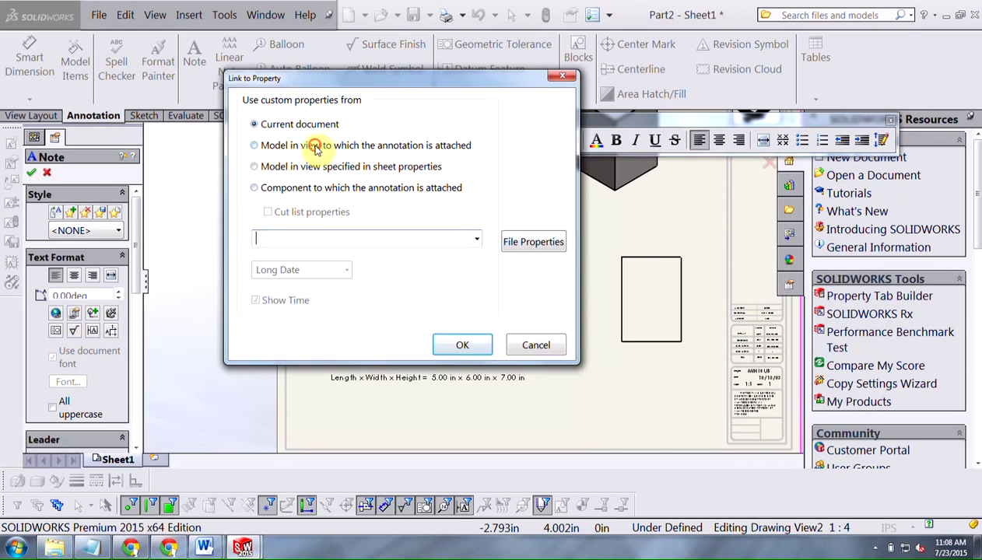
click(314, 146)
click(477, 241)
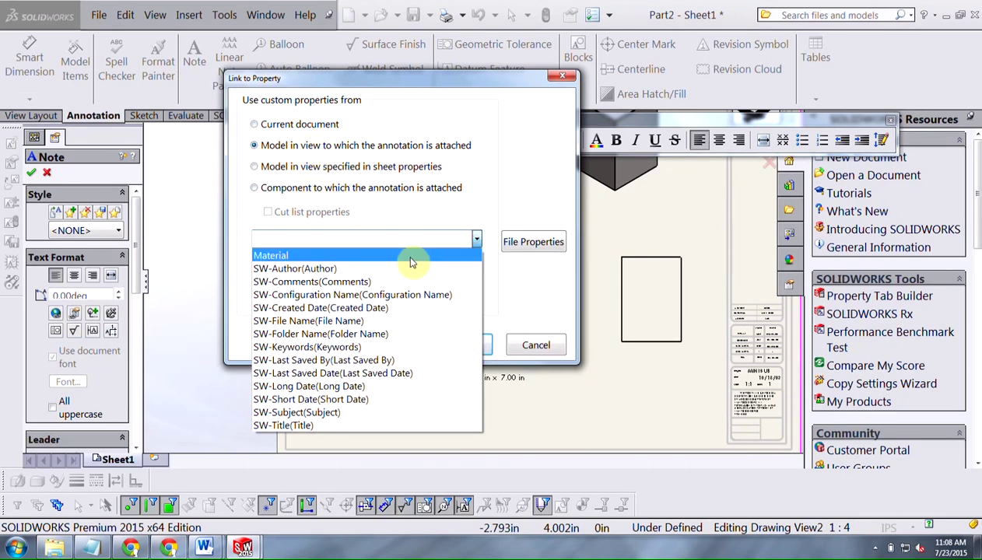
click(404, 253)
click(462, 346)
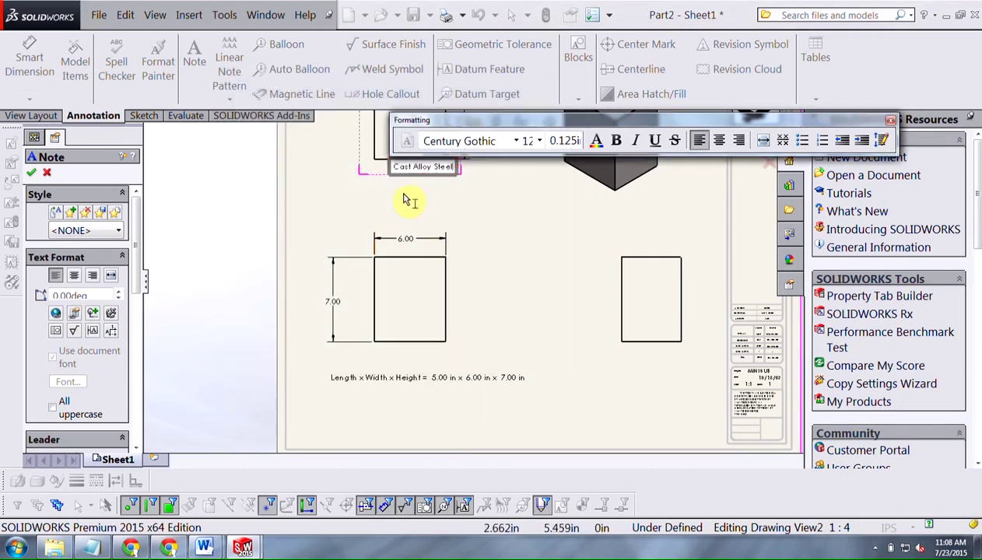
click(400, 201)
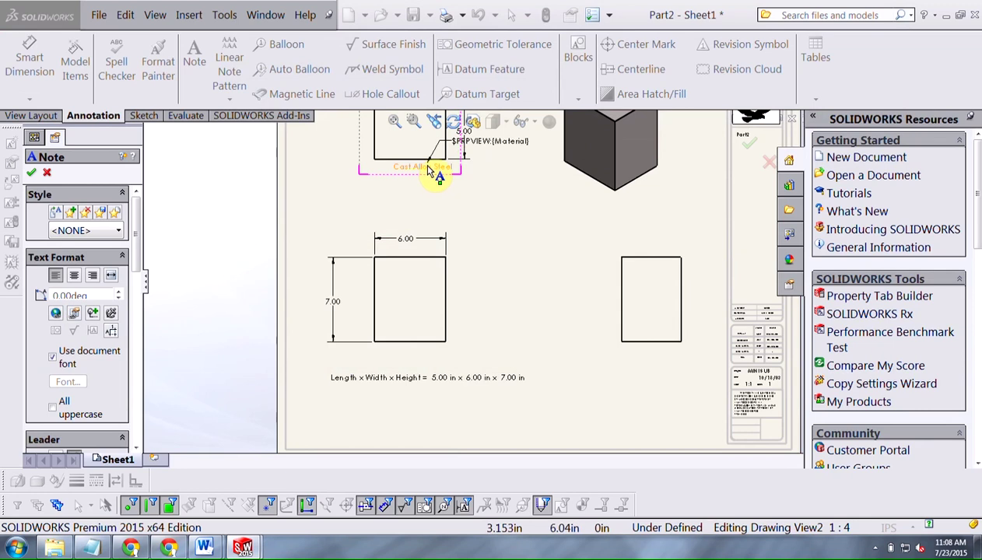
key(Escape)
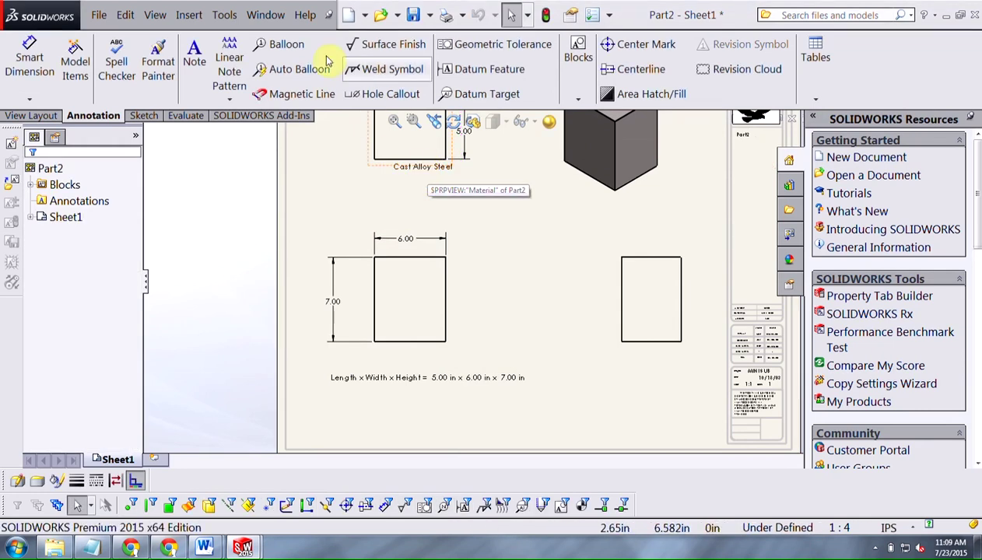
Step: Switch to the Part2 model window and select its Cast Alloy Steel material entry
click(269, 16)
click(285, 179)
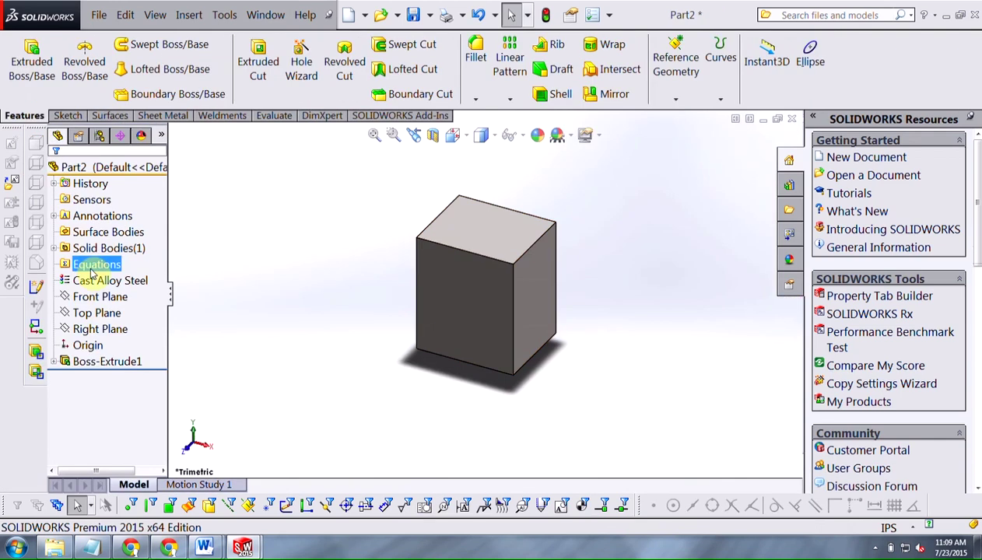
click(91, 281)
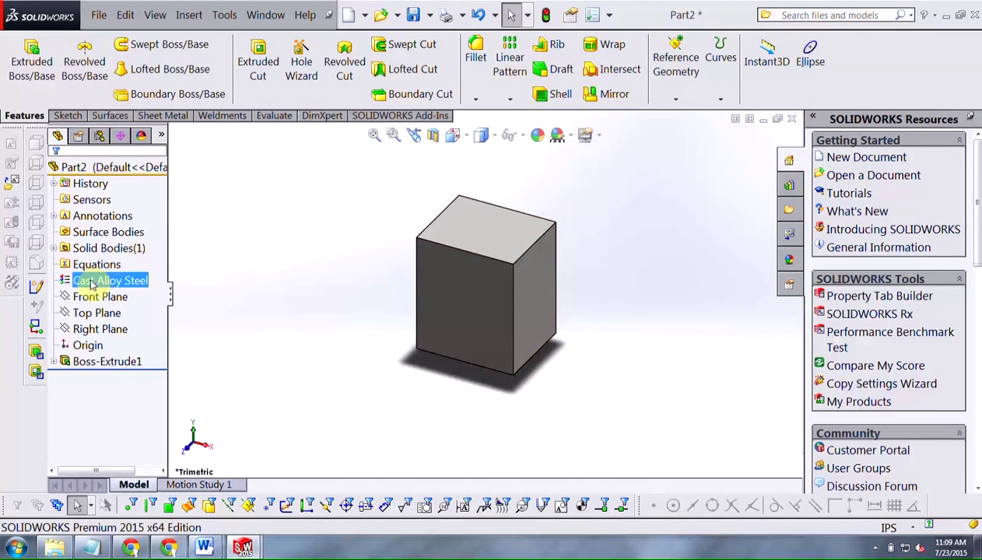